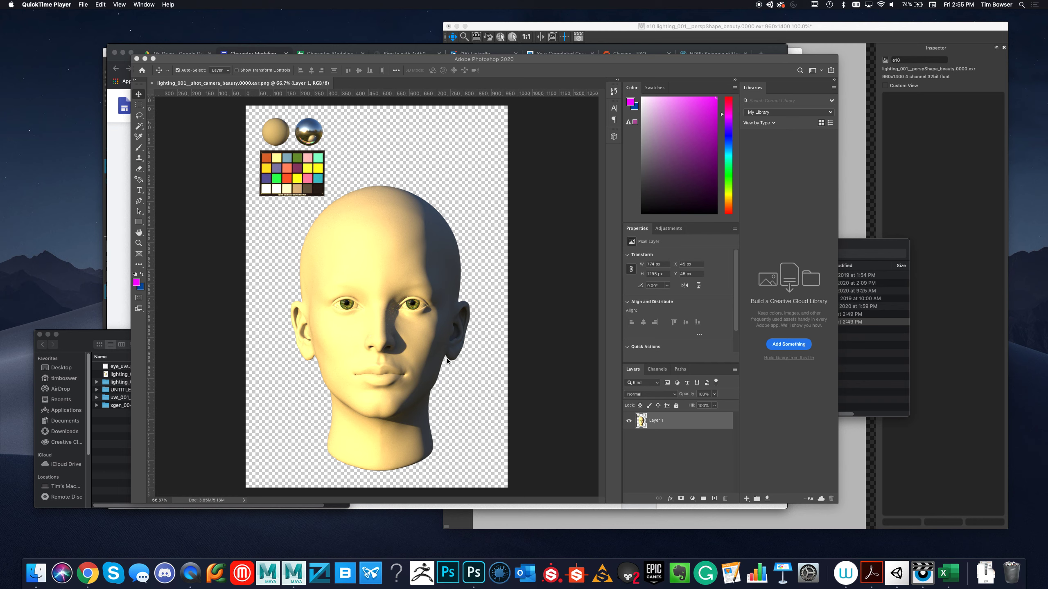
Add a new layer, place it beneath Layer 1 and rename it gray_bg.
{"action": "left_click", "coordinate": [715, 500]}
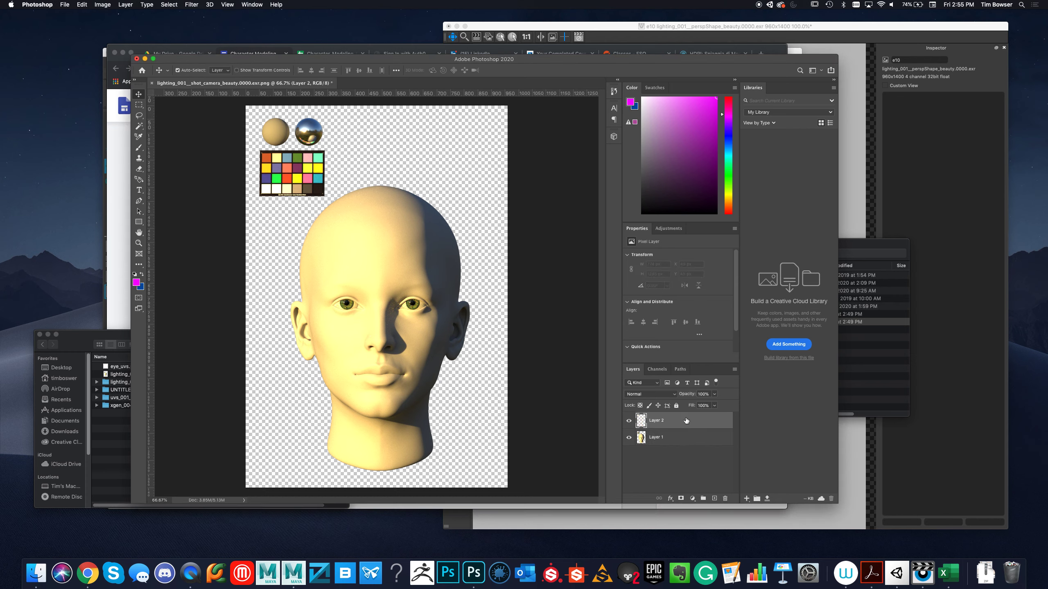
{"action": "left_click_drag", "start_coordinate": [686, 422], "coordinate": [680, 441]}
{"action": "double_click", "coordinate": [660, 437]}
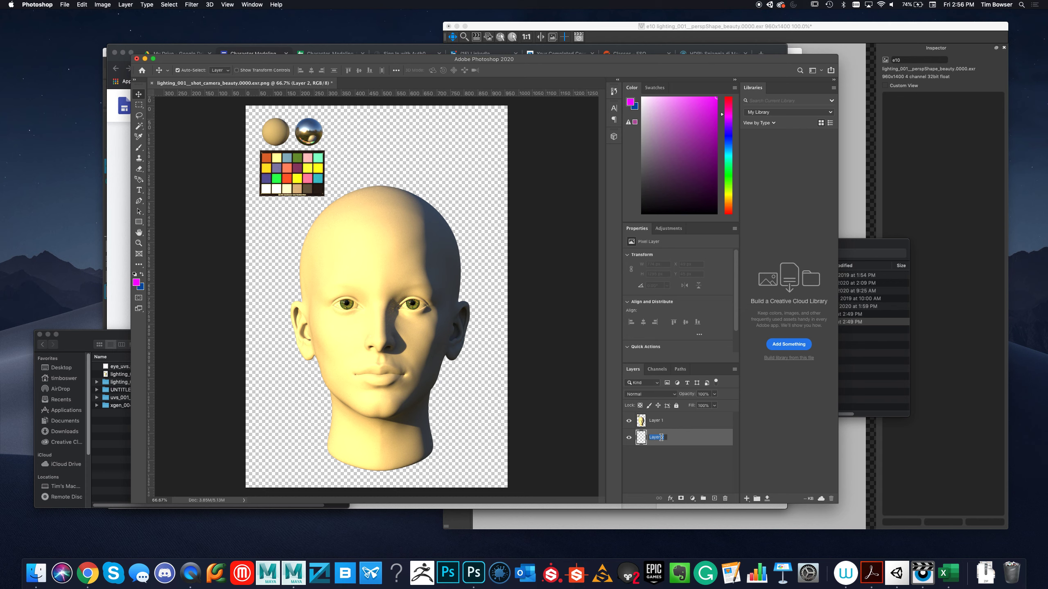
{"action": "type", "text": "gray_bg"}
{"action": "key", "text": "Return"}
Rename Layer 1, which holds the head render, as head_layer.
{"action": "double_click", "coordinate": [657, 421]}
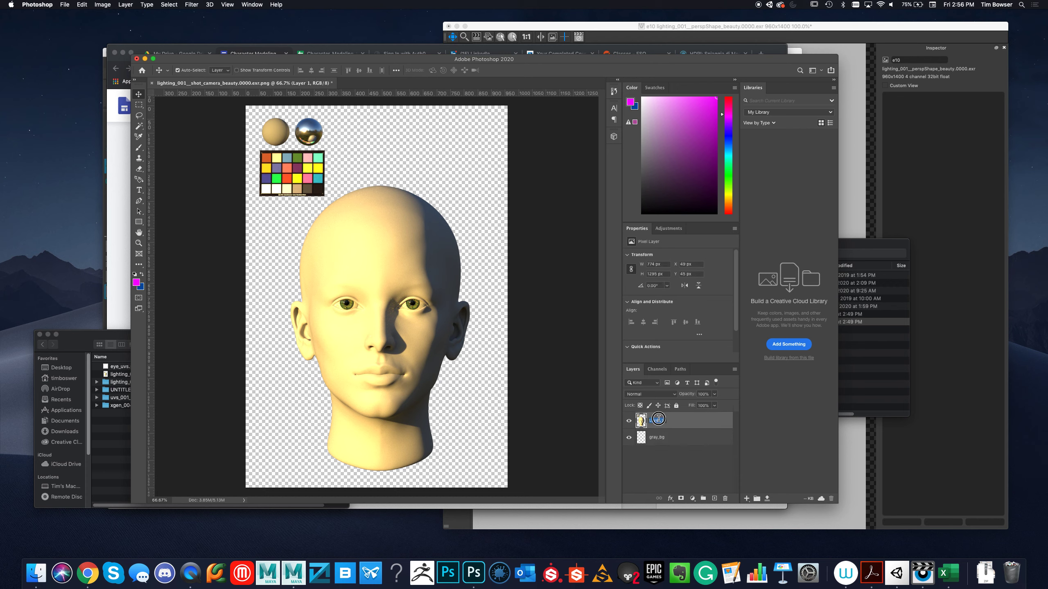
{"action": "type", "text": "head_layer"}
{"action": "key", "text": "Return"}
Make gray_bg the active layer and set the foreground color's hue to 0°.
{"action": "left_click", "coordinate": [679, 438]}
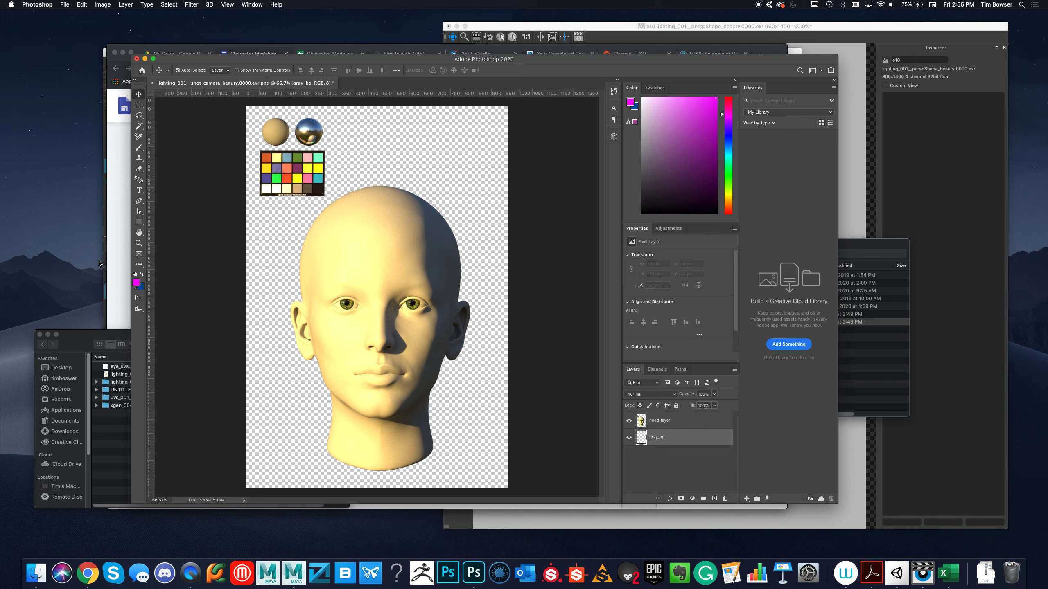
{"action": "left_click", "coordinate": [137, 283]}
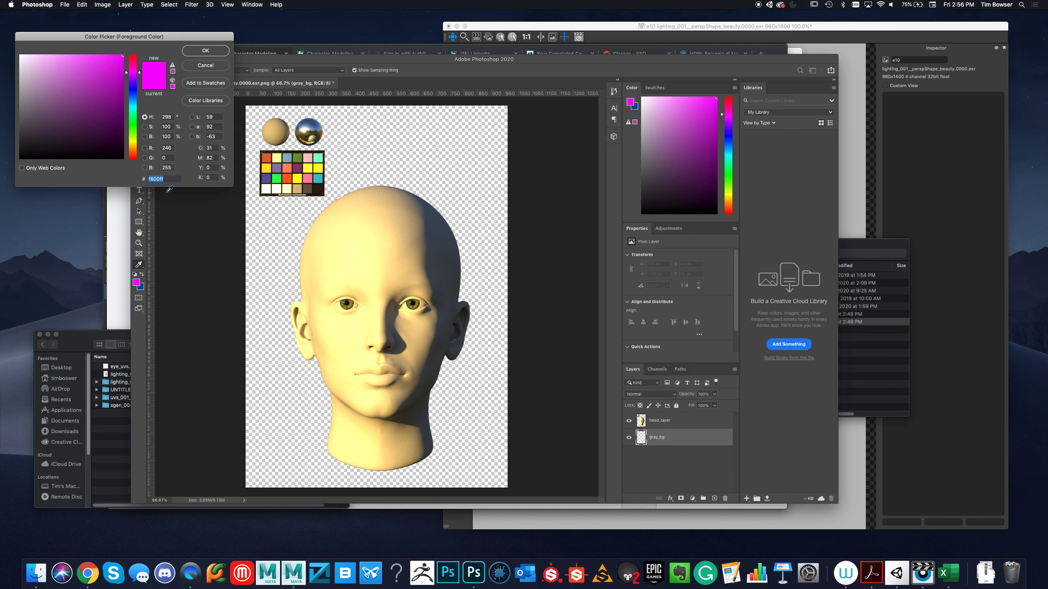
{"action": "left_click_drag", "start_coordinate": [209, 36], "coordinate": [397, 36]}
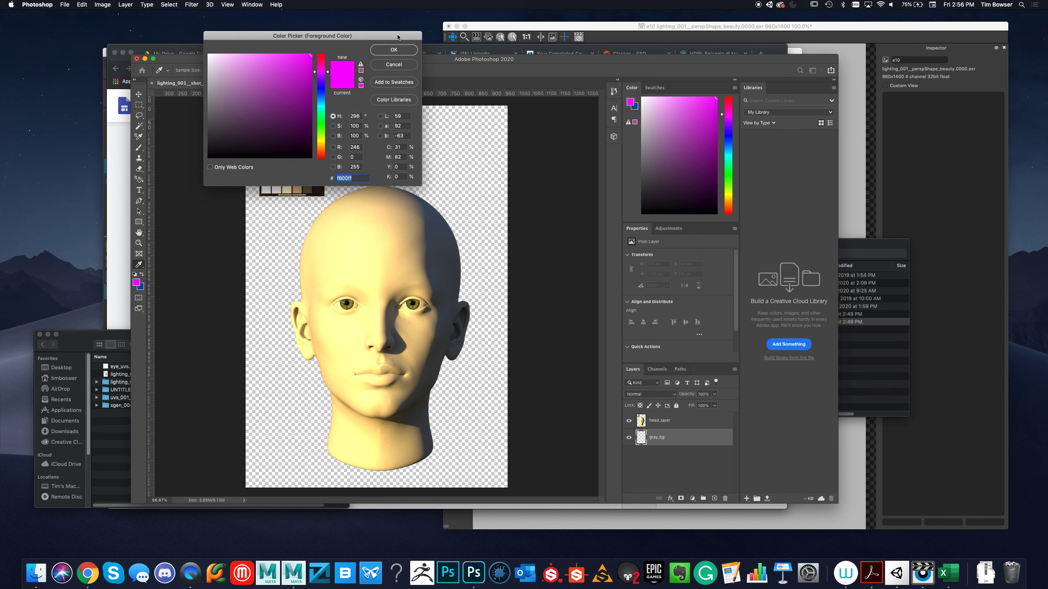
{"action": "left_click", "coordinate": [361, 116]}
{"action": "type", "text": "0"}
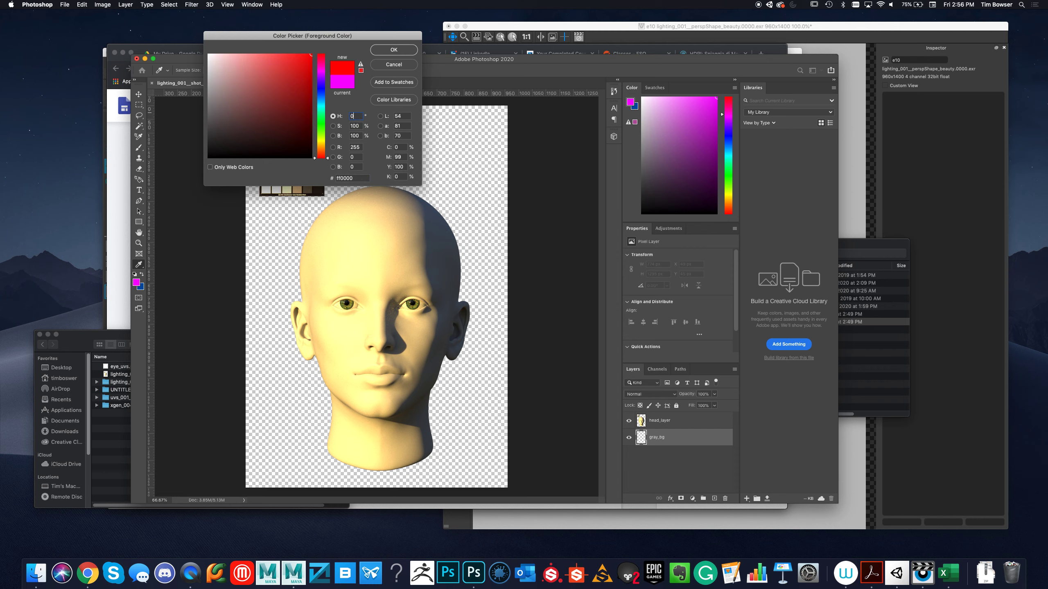
{"action": "key", "text": "Return"}
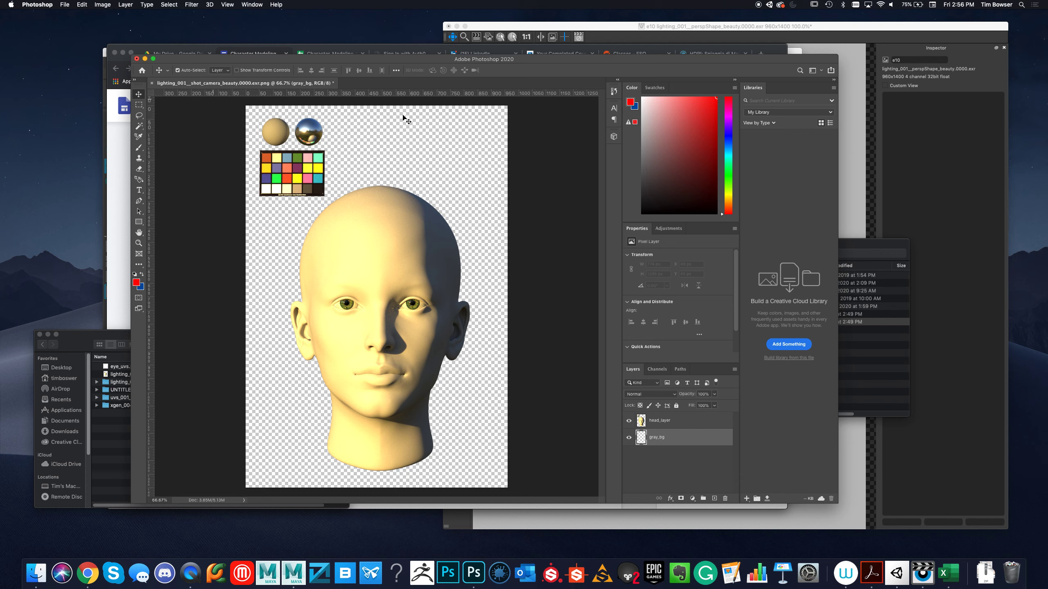
Set the foreground color's saturation to 0% and its brightness to 50% for a neutral mid-gray.
{"action": "left_click", "coordinate": [136, 283]}
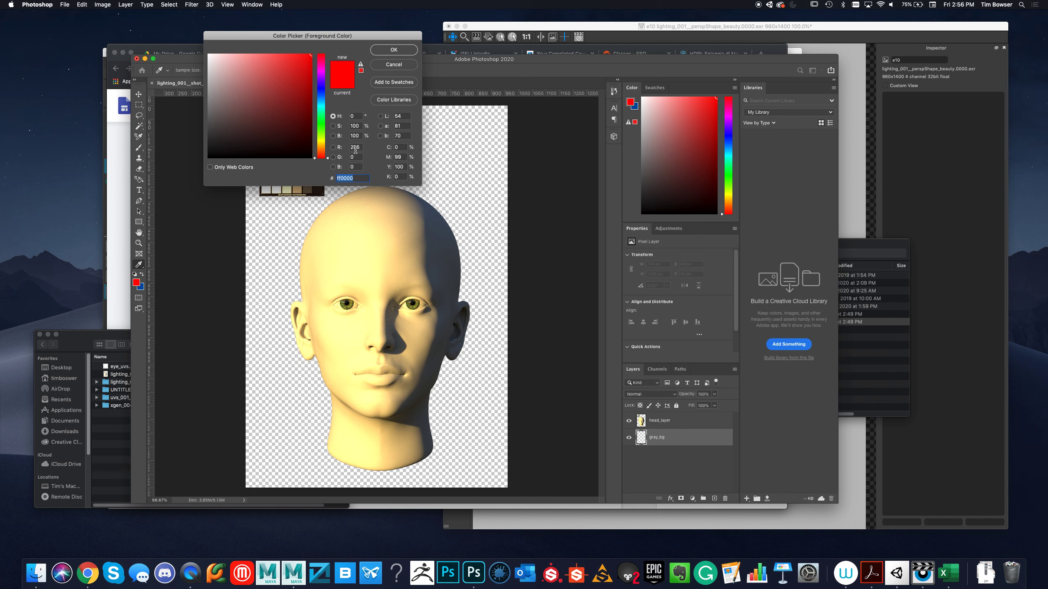
{"action": "double_click", "coordinate": [360, 127]}
{"action": "type", "text": "0"}
{"action": "key", "text": "Tab"}
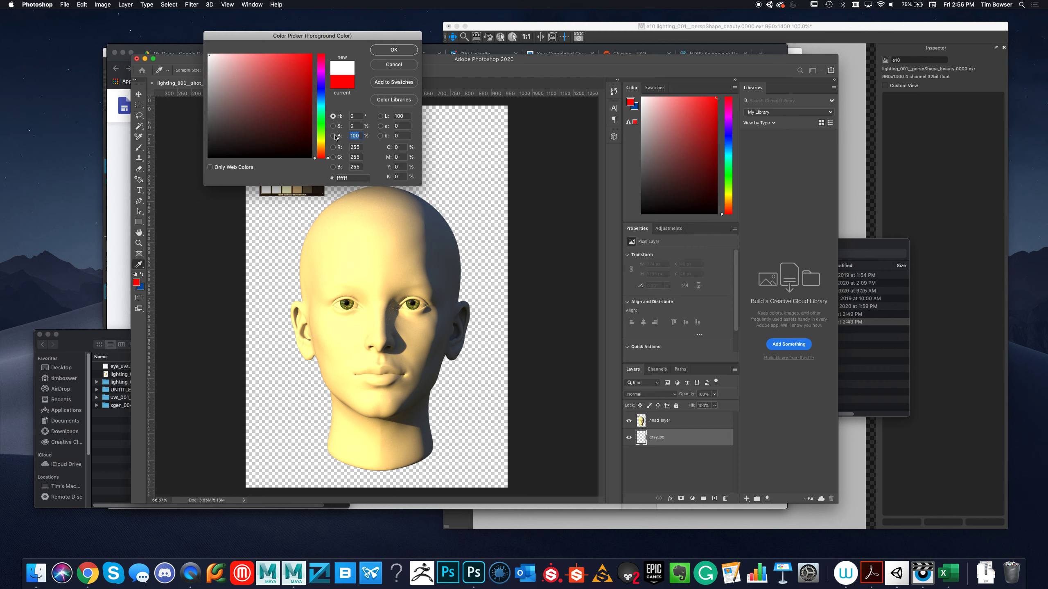
{"action": "type", "text": "50"}
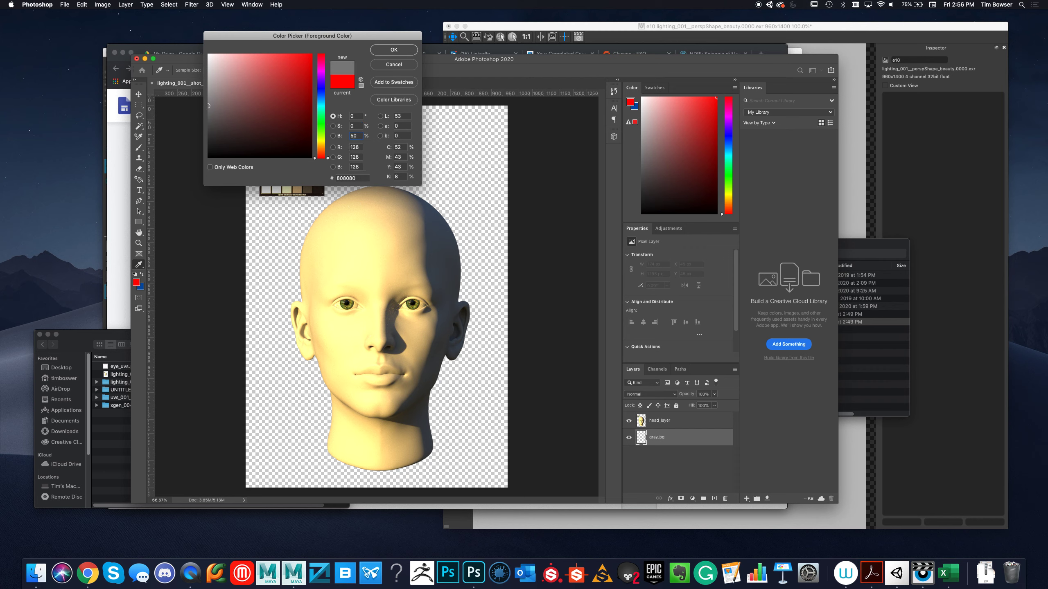
{"action": "key", "text": "Return"}
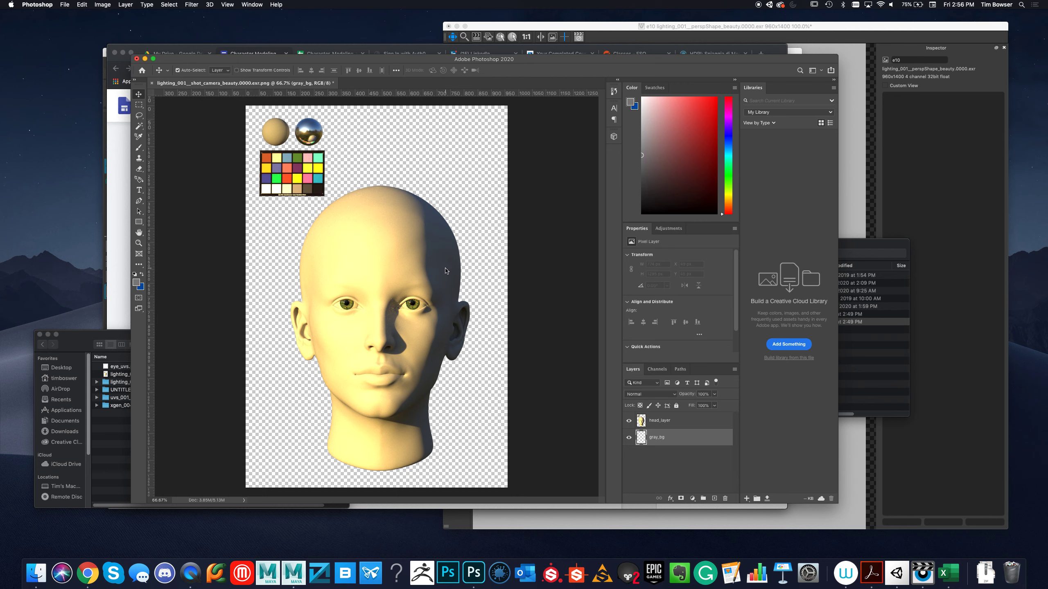
Fill the gray_bg layer with the foreground color in Normal mode at 100% opacity.
{"action": "key", "text": "shift+BackSpace"}
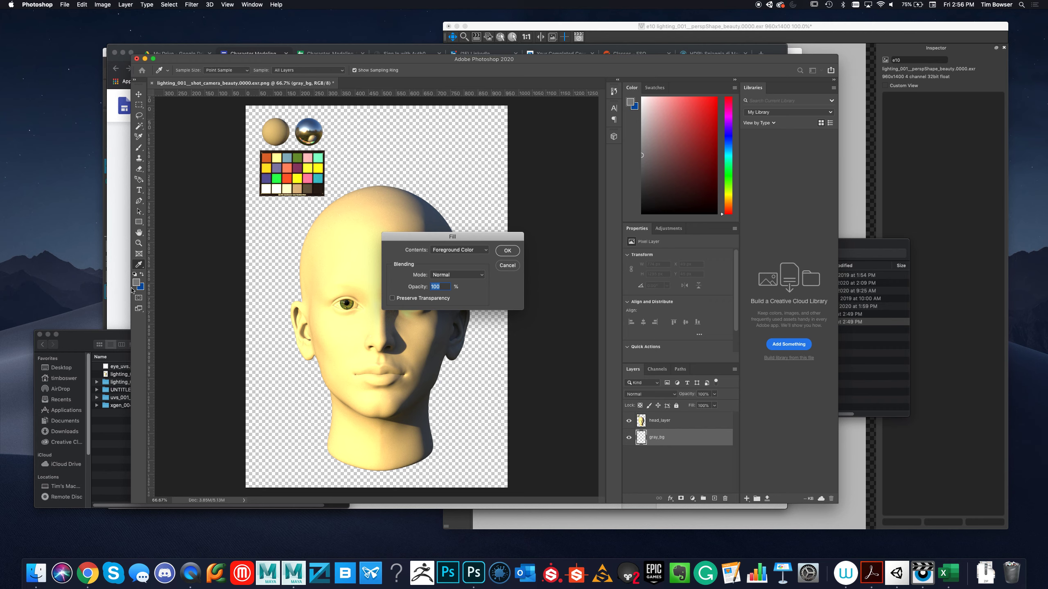
{"action": "left_click", "coordinate": [510, 252]}
{"action": "key", "text": "v"}
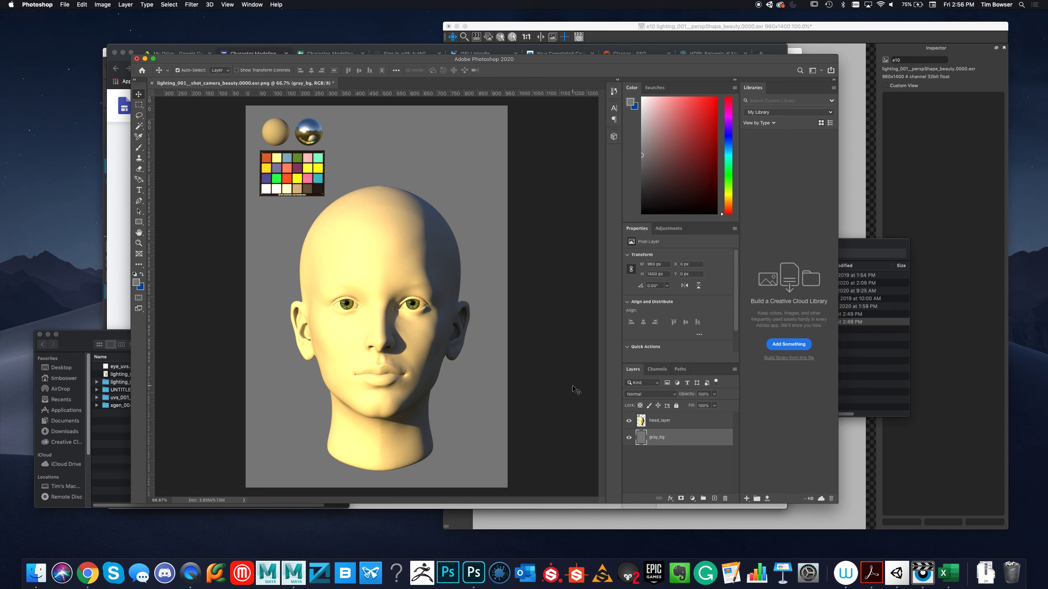
With head_layer active, sample the color chart's white swatch and the forehead highlight to check their color values, leaving the foreground color as is.
{"action": "left_click", "coordinate": [669, 419]}
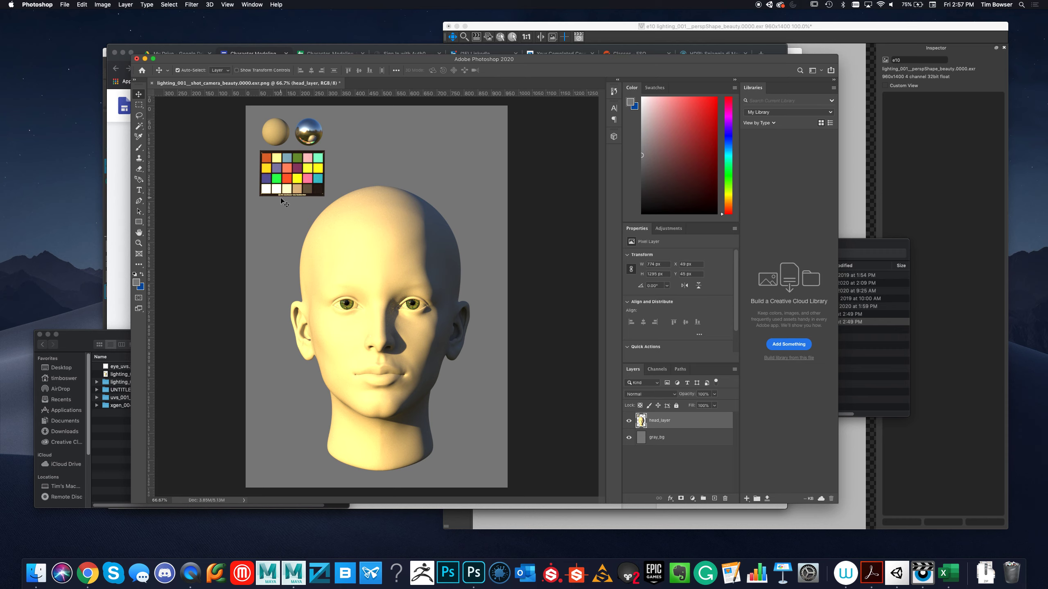
{"action": "left_click", "coordinate": [136, 283]}
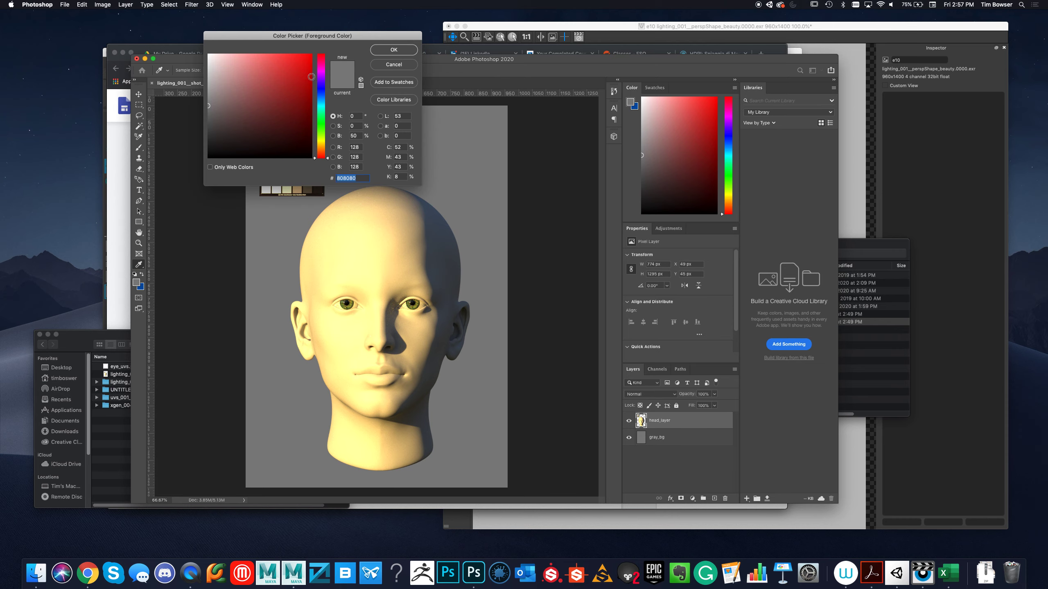
{"action": "left_click_drag", "start_coordinate": [311, 36], "coordinate": [560, 37]}
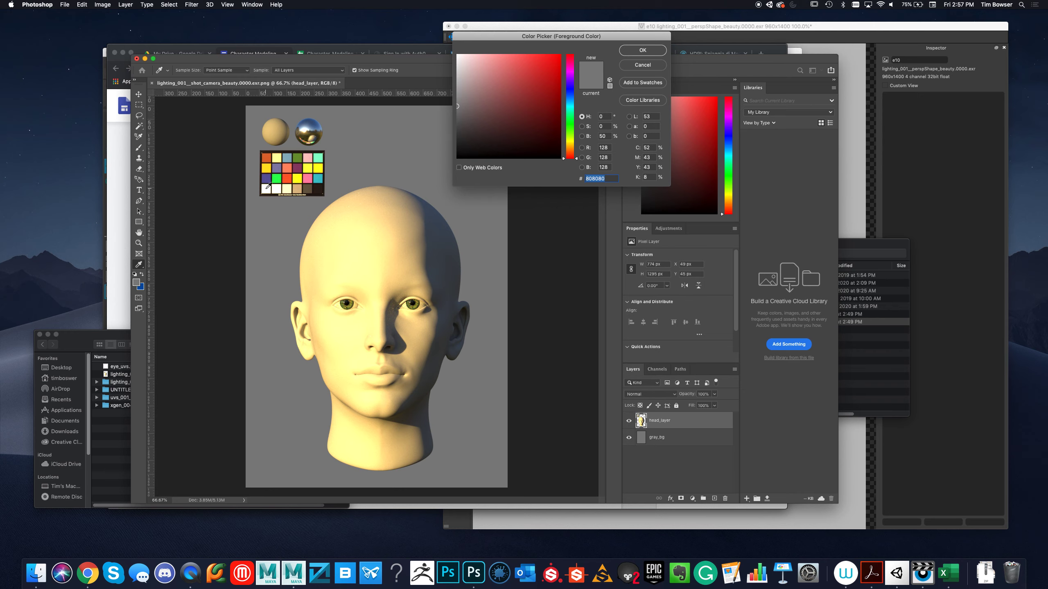
{"action": "left_click", "coordinate": [267, 190]}
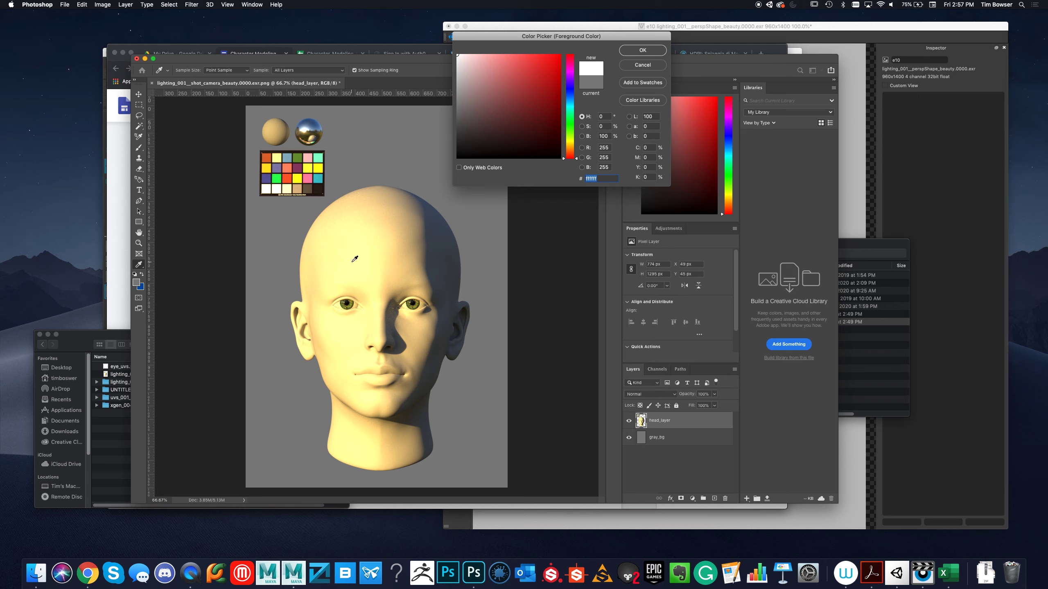
{"action": "left_click_drag", "start_coordinate": [354, 258], "coordinate": [360, 257]}
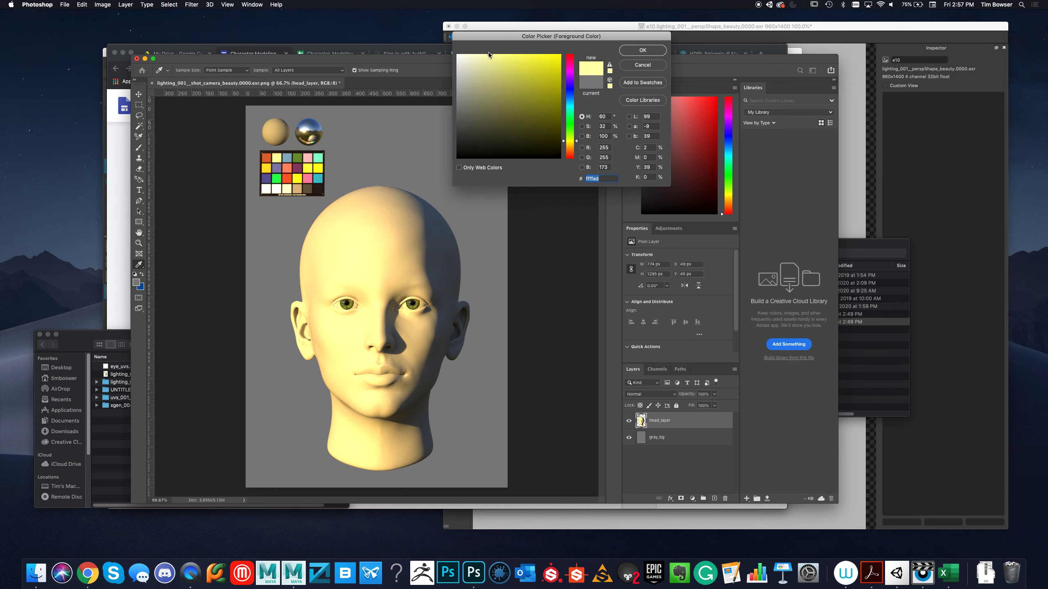
{"action": "left_click", "coordinate": [642, 65]}
Start a Curves adjustment on head_layer, try raising the RGB black point's output to 58, and return it to 0.
{"action": "left_click", "coordinate": [101, 4]}
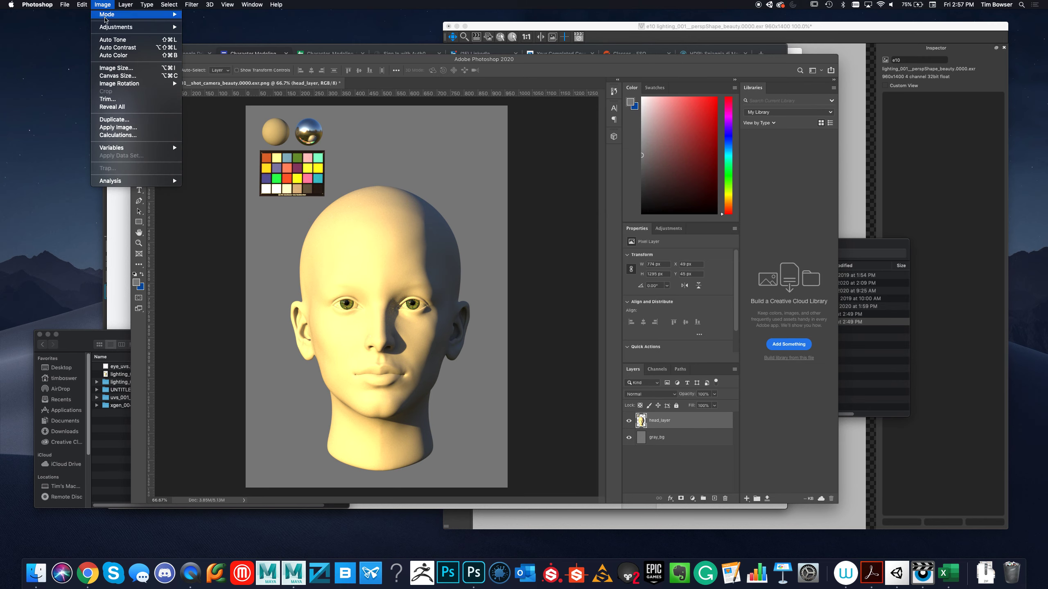
{"action": "mouse_move", "coordinate": [148, 26]}
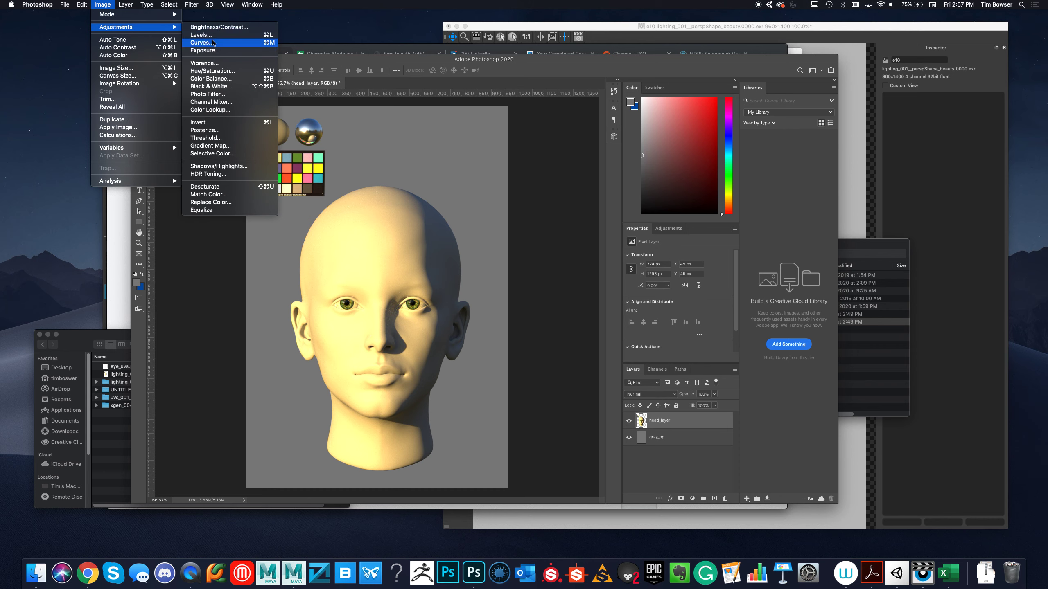
{"action": "left_click", "coordinate": [214, 43]}
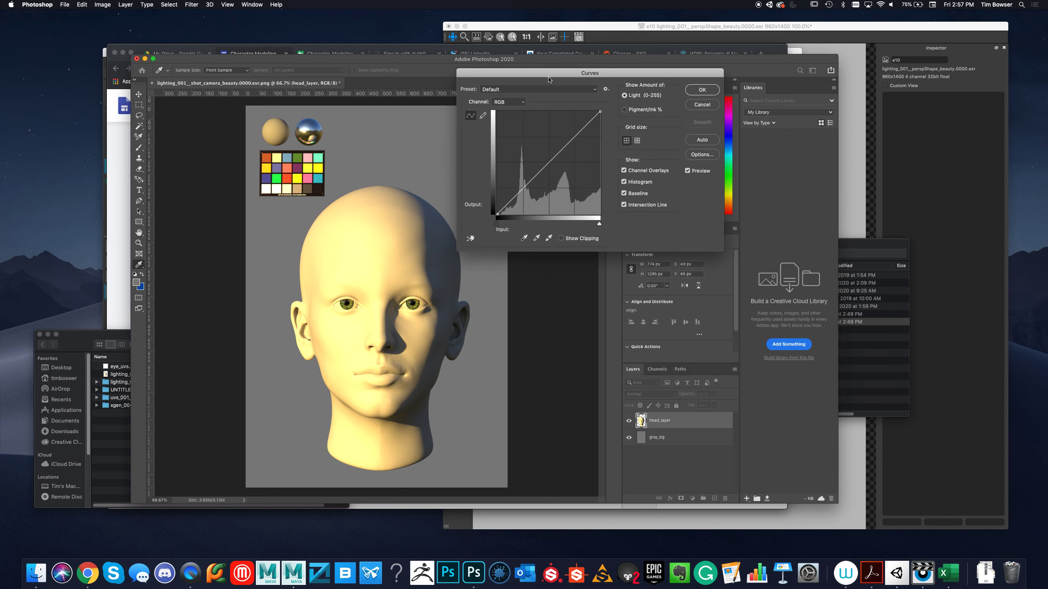
{"action": "left_click_drag", "start_coordinate": [550, 74], "coordinate": [667, 79]}
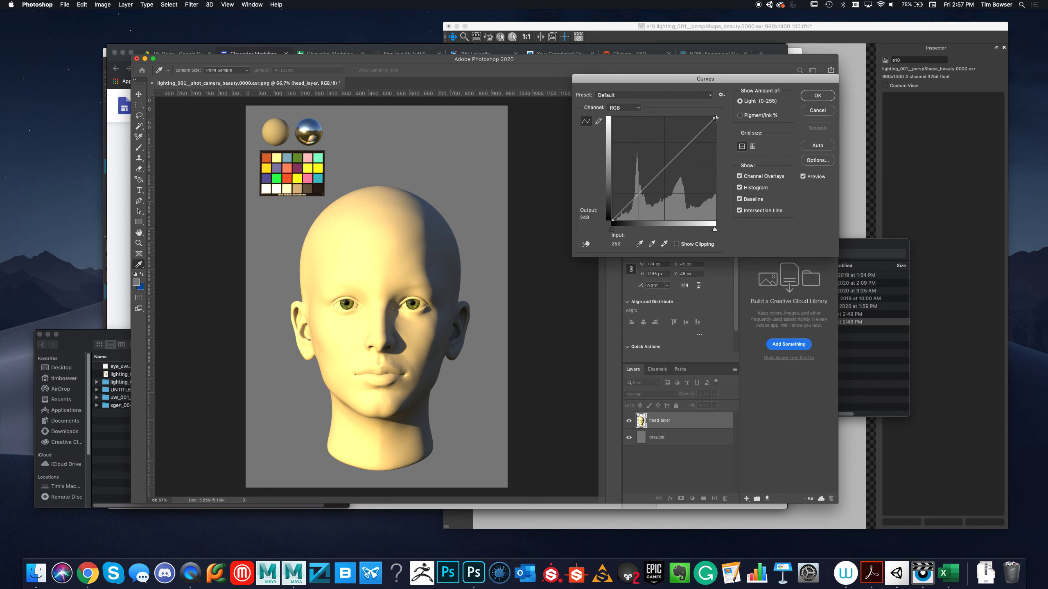
{"action": "mouse_move", "coordinate": [715, 117]}
{"action": "left_mouse_down"}
{"action": "mouse_move", "coordinate": [719, 146]}
{"action": "mouse_move", "coordinate": [724, 106]}
{"action": "left_mouse_up"}
{"action": "left_click_drag", "start_coordinate": [613, 219], "coordinate": [613, 196]}
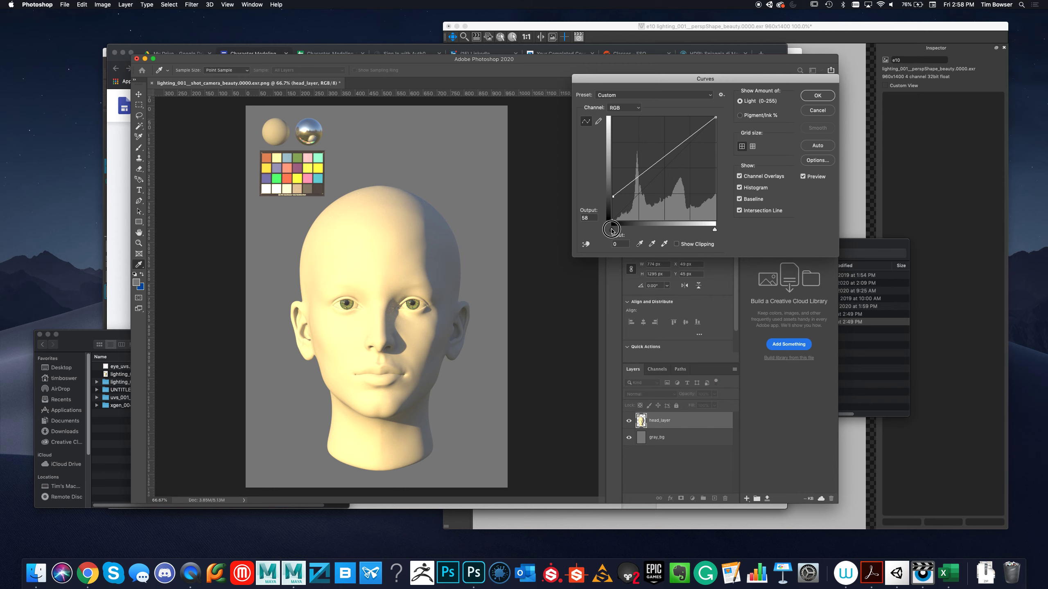
{"action": "mouse_move", "coordinate": [615, 226]}
{"action": "left_mouse_down"}
{"action": "mouse_move", "coordinate": [606, 228]}
{"action": "mouse_move", "coordinate": [631, 233]}
{"action": "mouse_move", "coordinate": [611, 231]}
{"action": "left_mouse_up"}
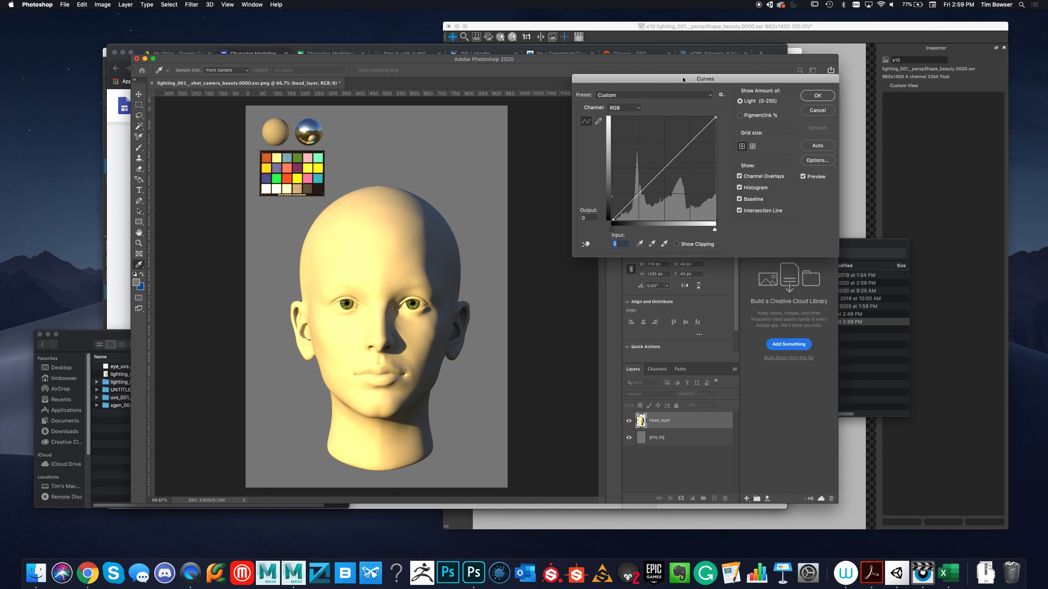
Sample the white swatch in the color chart's bottom row and apply the Curves adjustment.
{"action": "left_click_drag", "start_coordinate": [683, 80], "coordinate": [558, 81]}
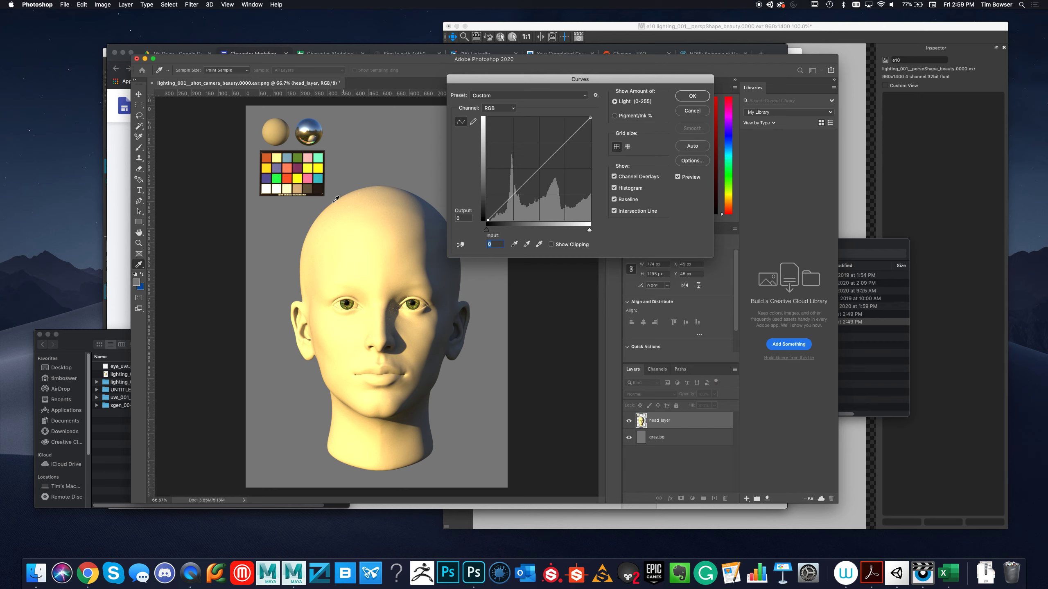
{"action": "left_click", "coordinate": [268, 190]}
{"action": "left_click", "coordinate": [685, 97]}
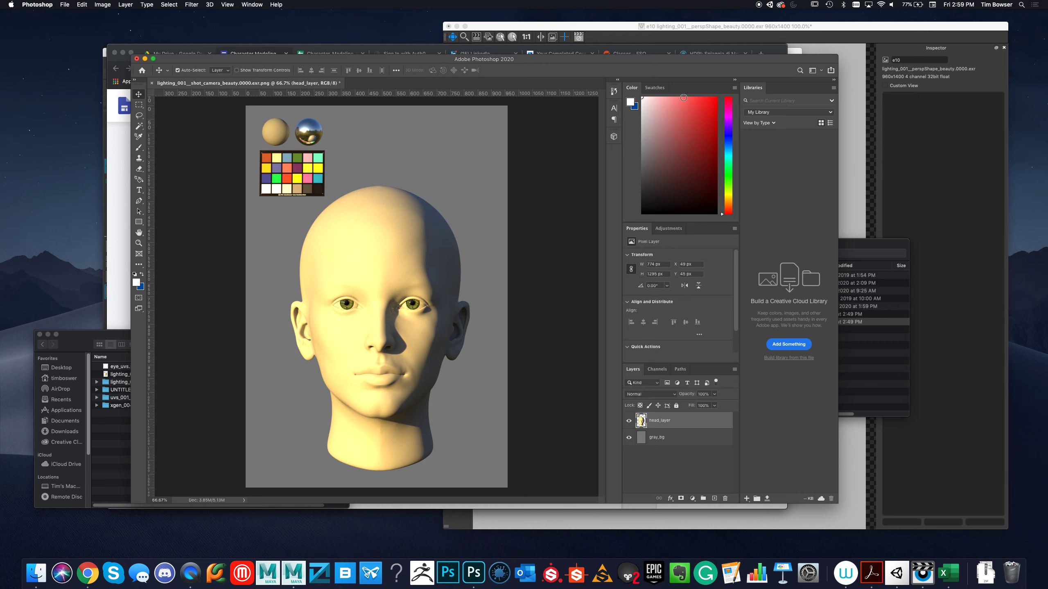